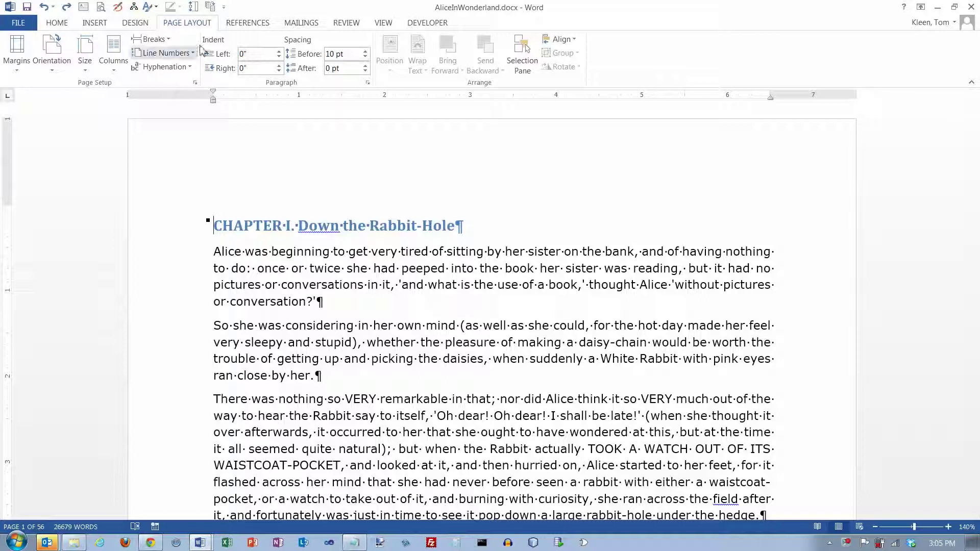
Cycle the Alice text through the Two, Three, Left and Right column presets, ending on Two
click(115, 72)
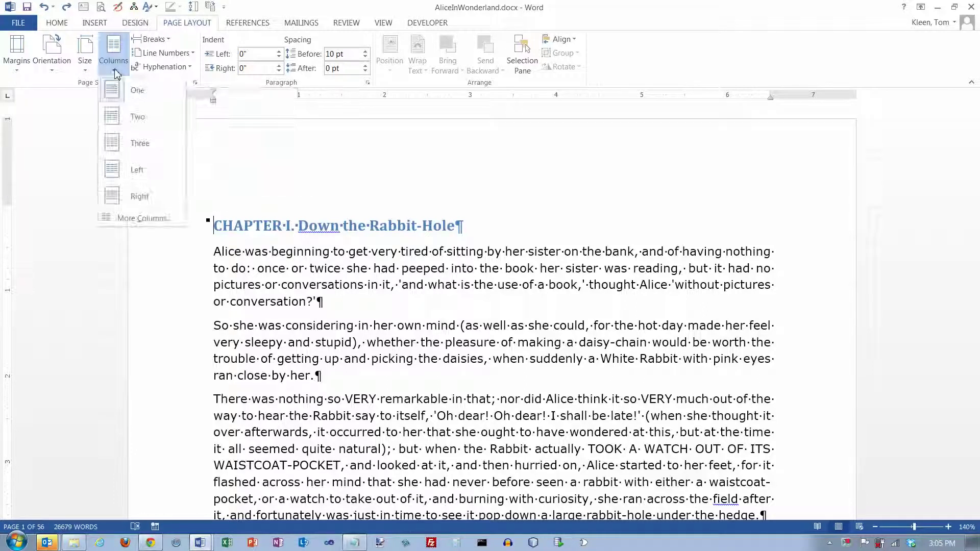
click(121, 116)
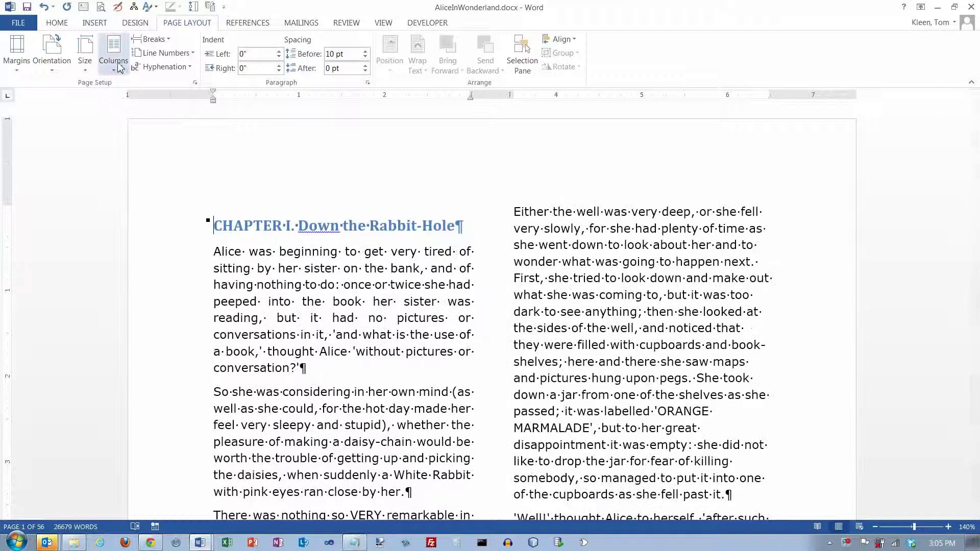
click(115, 71)
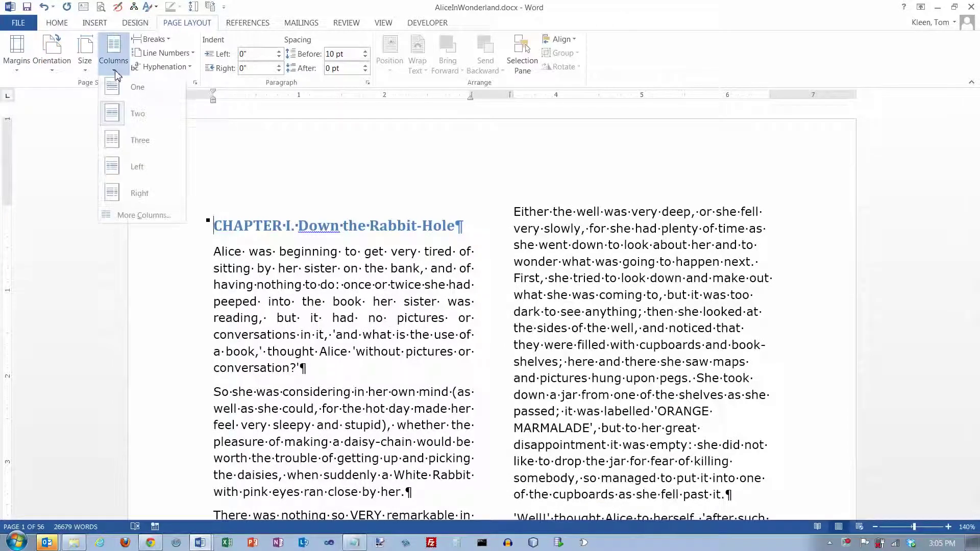
click(118, 146)
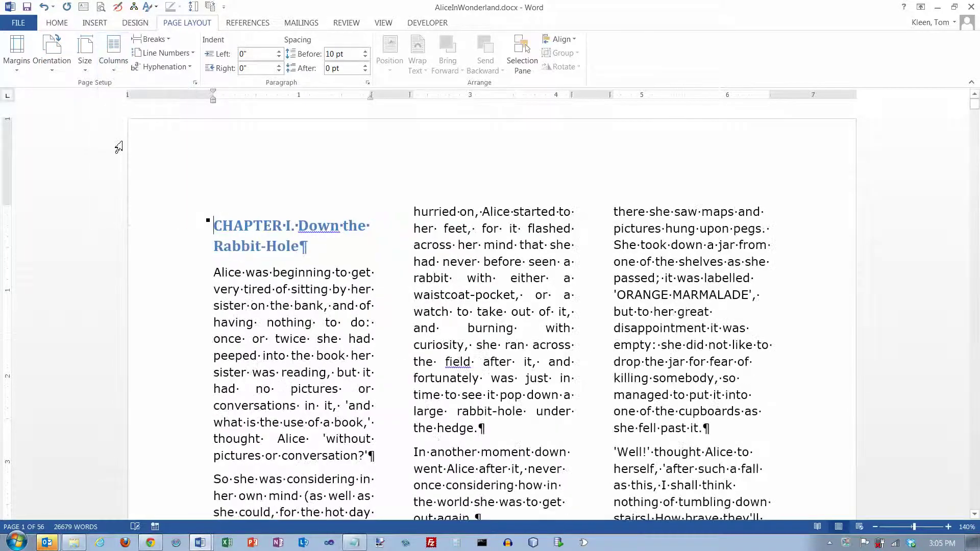
click(116, 73)
click(112, 167)
click(116, 74)
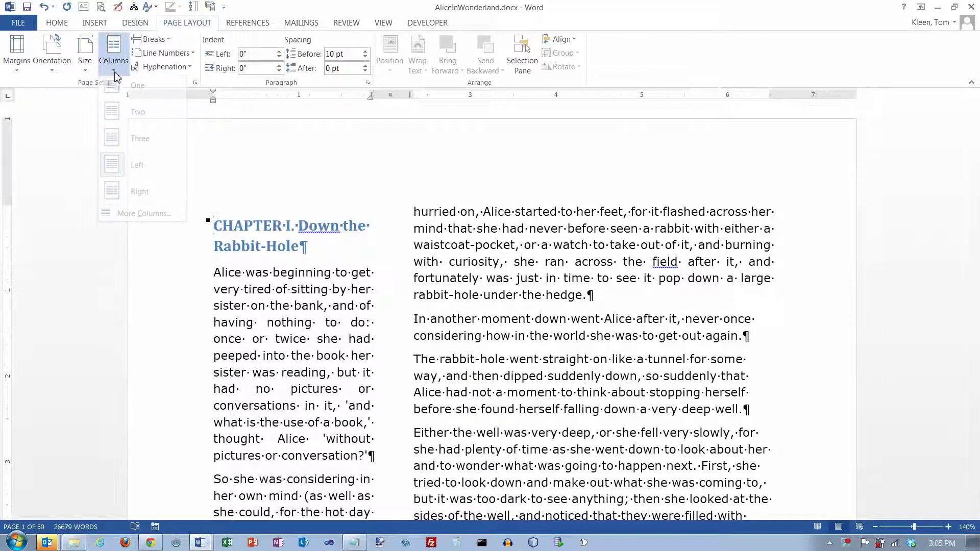
click(128, 196)
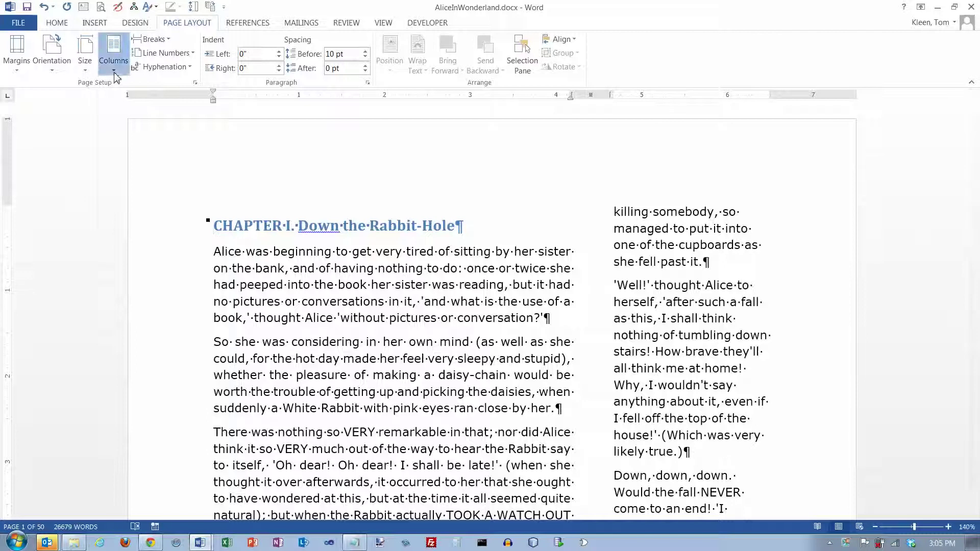
click(114, 71)
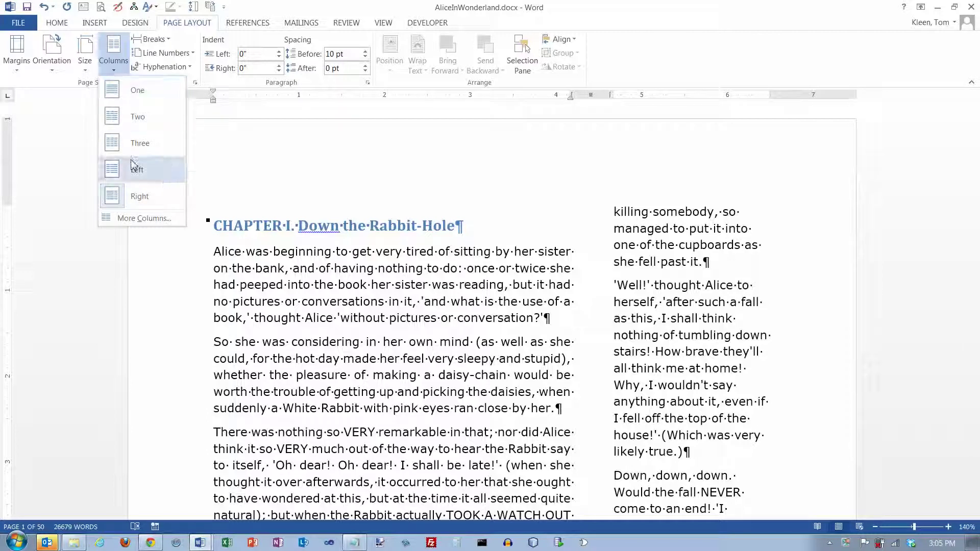
click(119, 117)
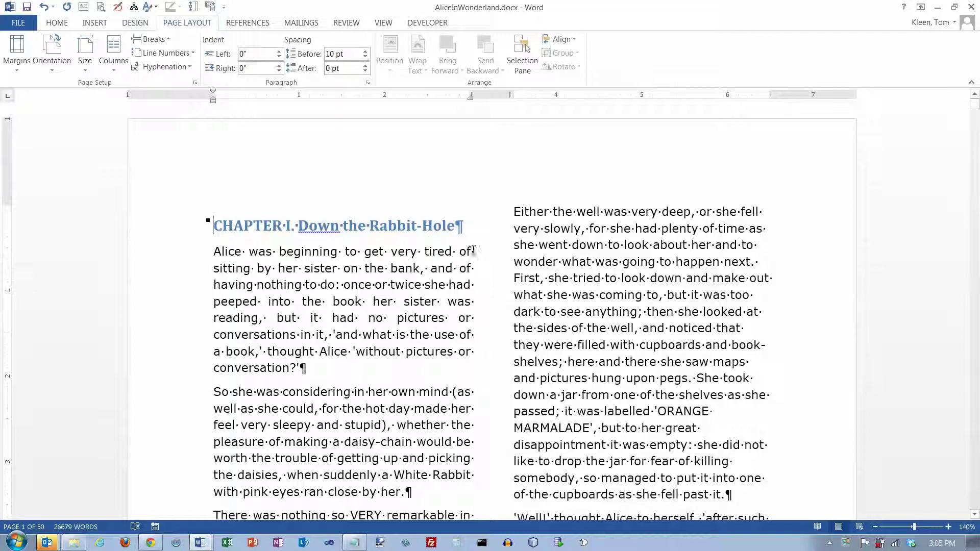
Scroll through the two-column document to the end and back up
drag(975, 106, 976, 509)
scroll(975, 155, up, 20)
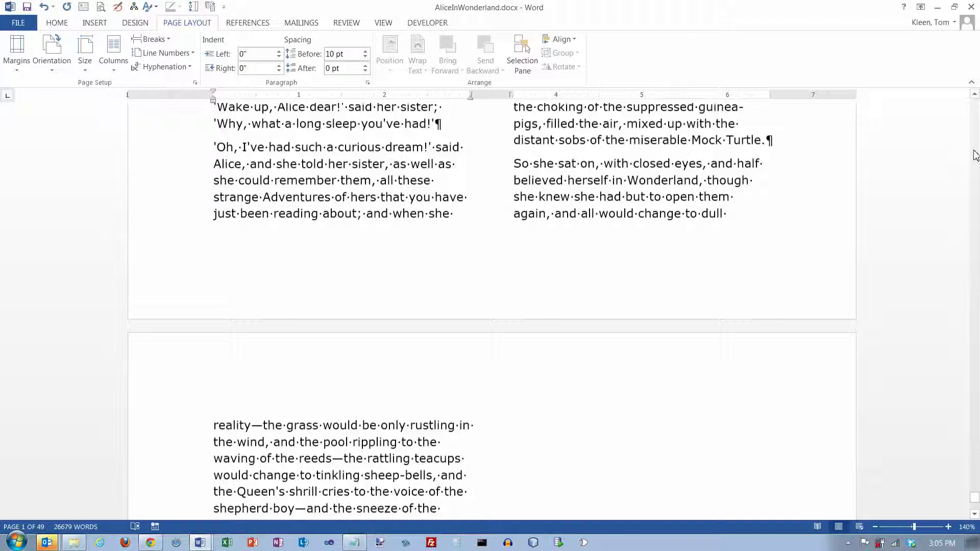
scroll(975, 155, up, 20)
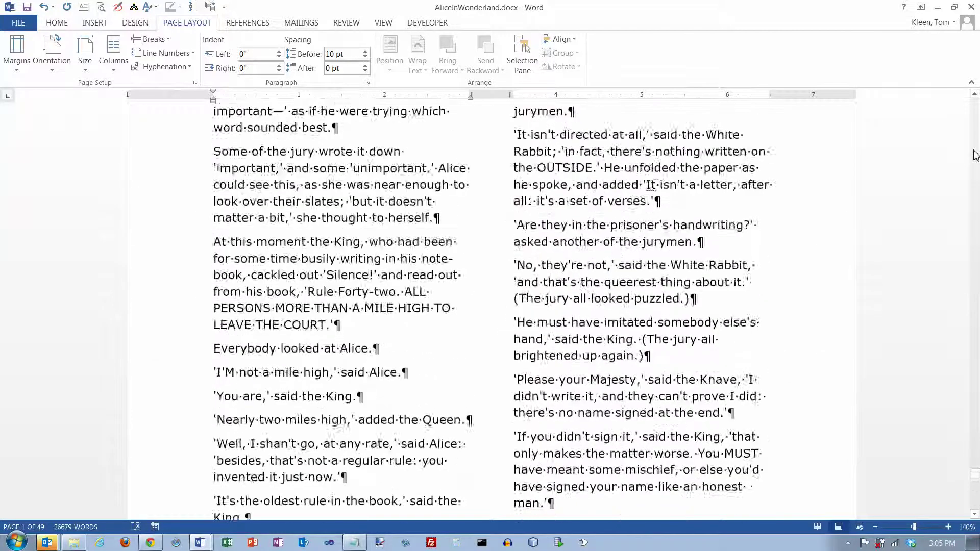
drag(975, 206, 975, 101)
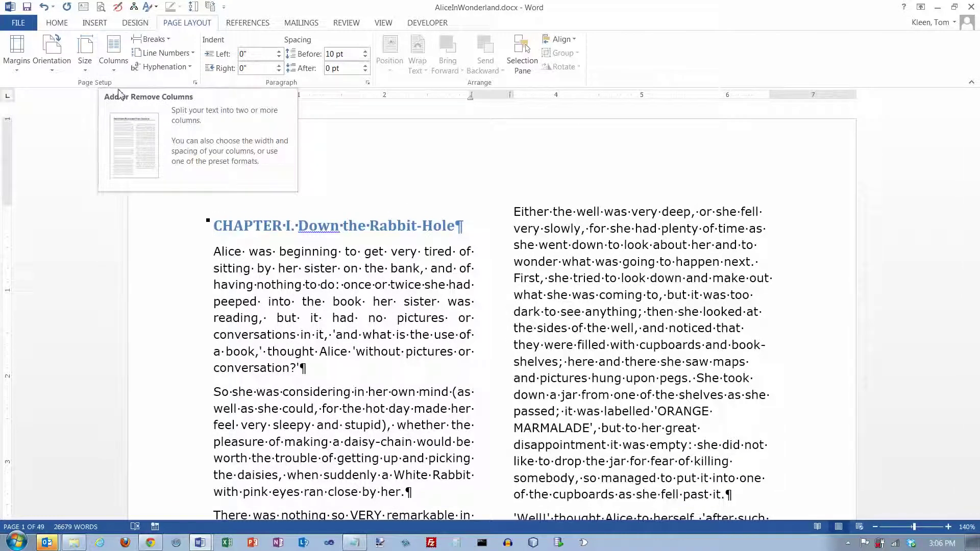
Undo the four column changes and set the whole document back to One column
click(43, 7)
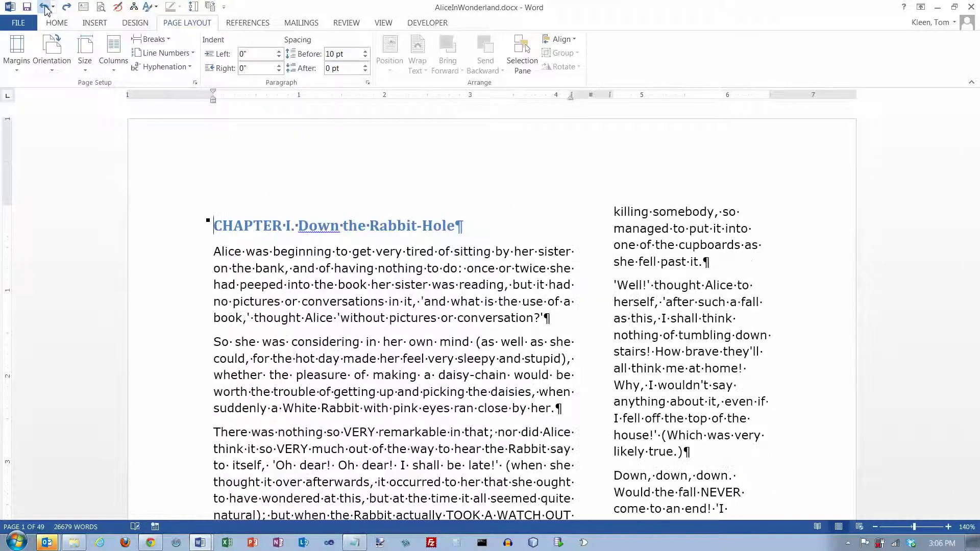
click(44, 7)
click(44, 7)
click(44, 7)
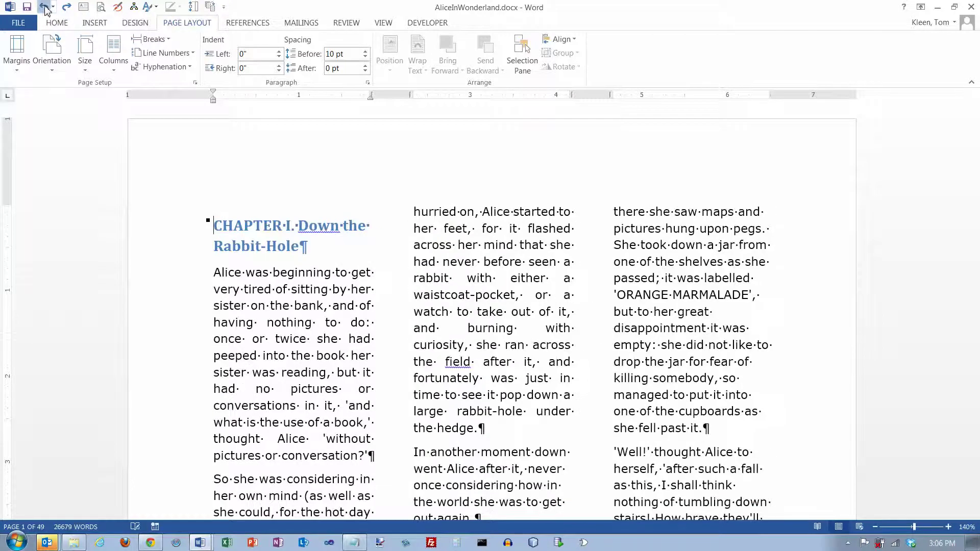
click(112, 66)
click(127, 89)
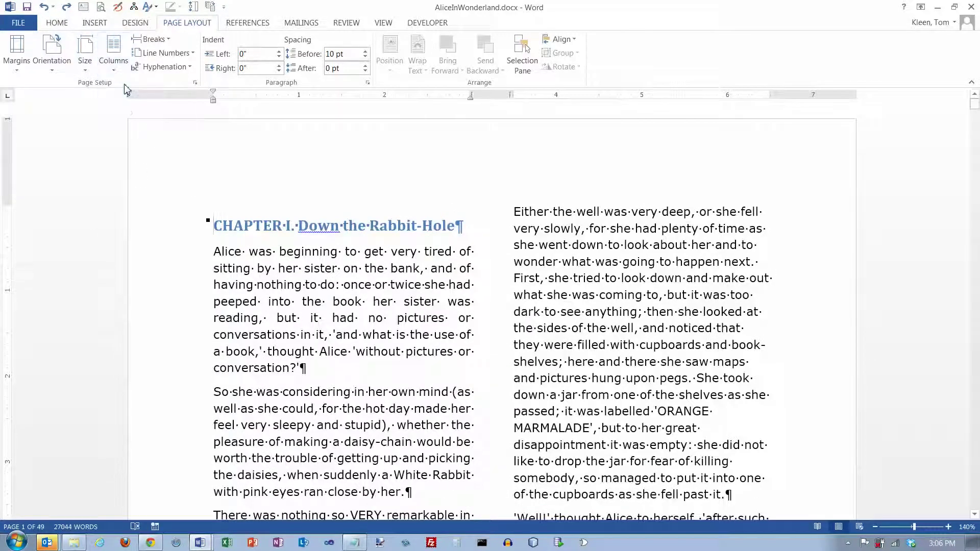
click(113, 71)
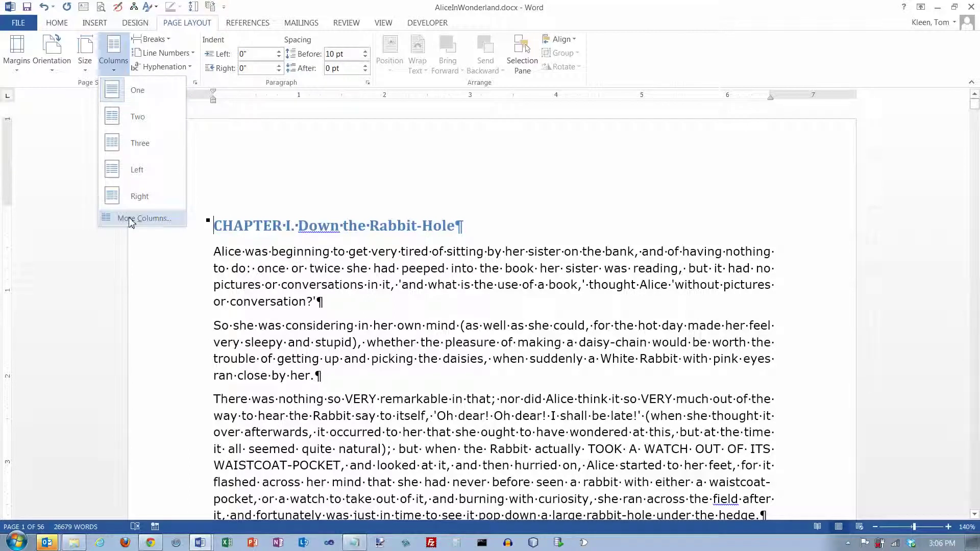
In More Columns, apply the Two preset with Line between checked
click(128, 218)
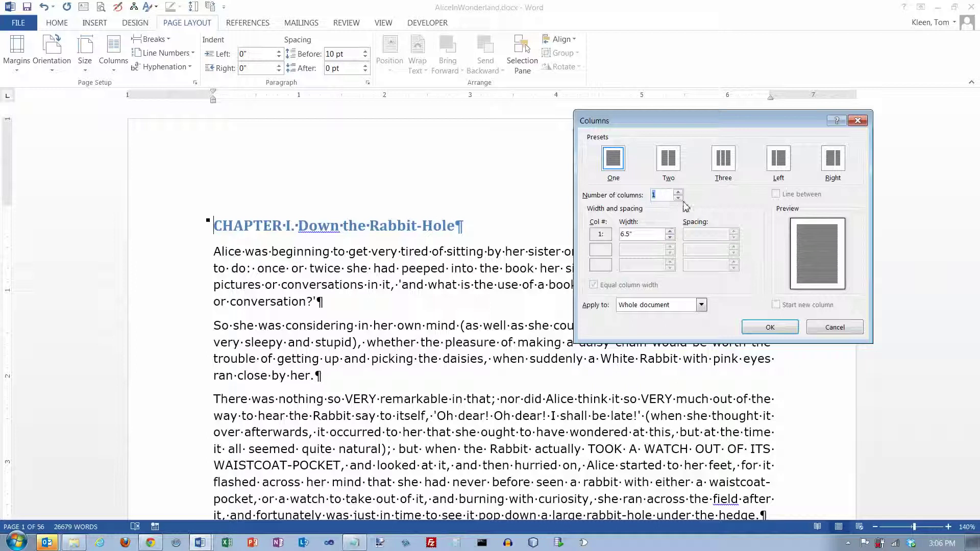
click(668, 158)
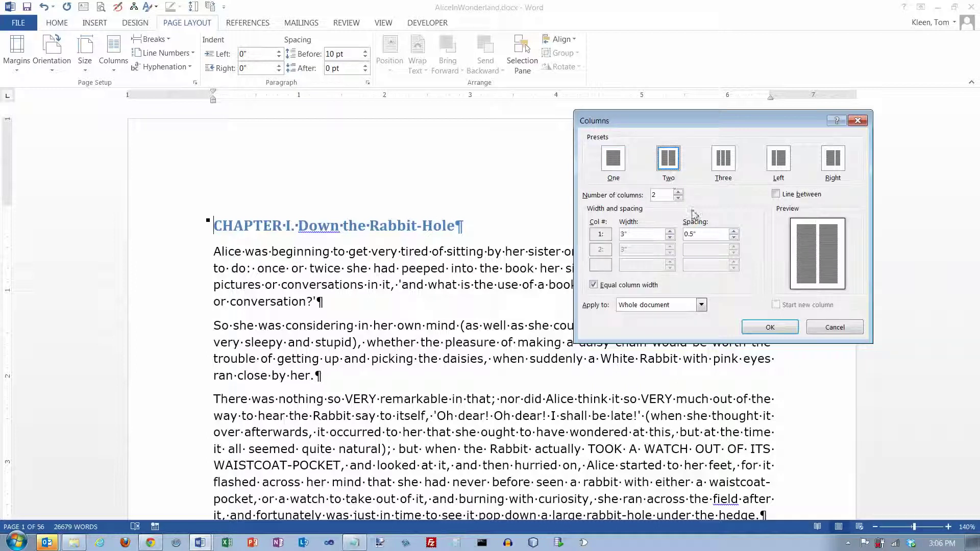
click(776, 194)
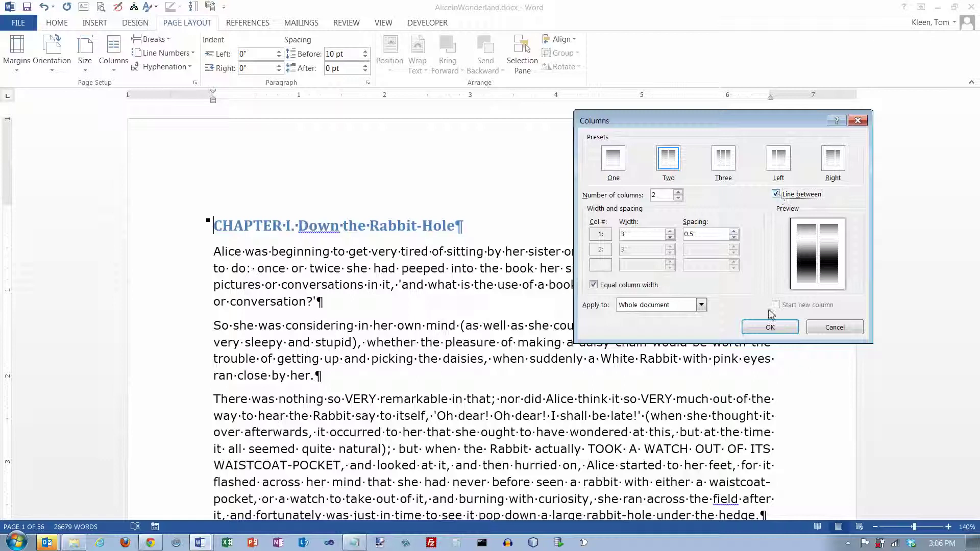
click(770, 327)
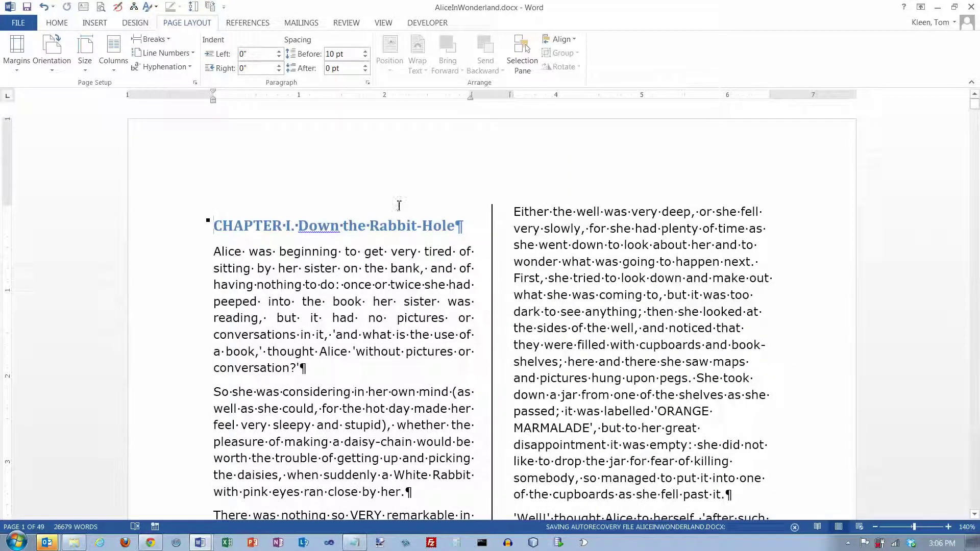
Keep equal column widths and lower the column spacing to 0.2", giving 3.15" columns
click(113, 72)
click(134, 217)
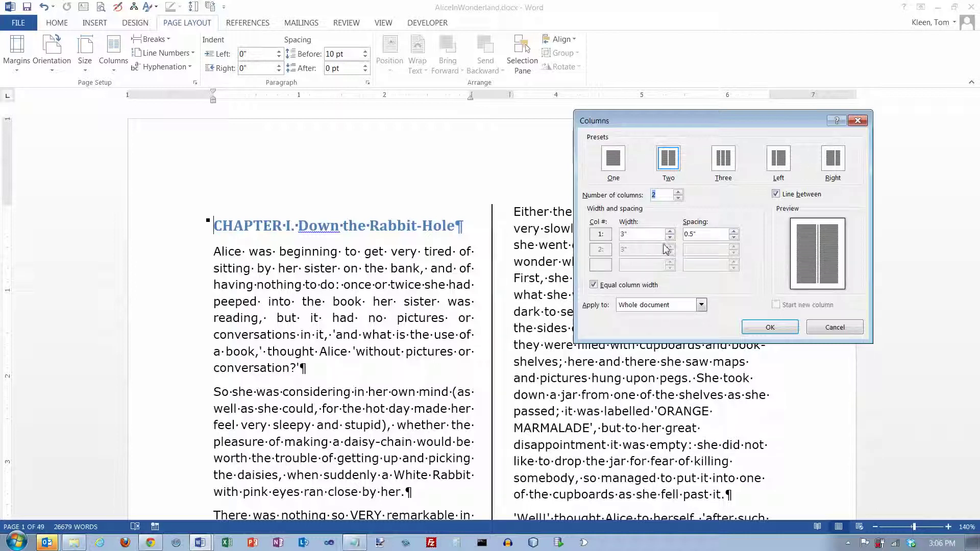
click(595, 286)
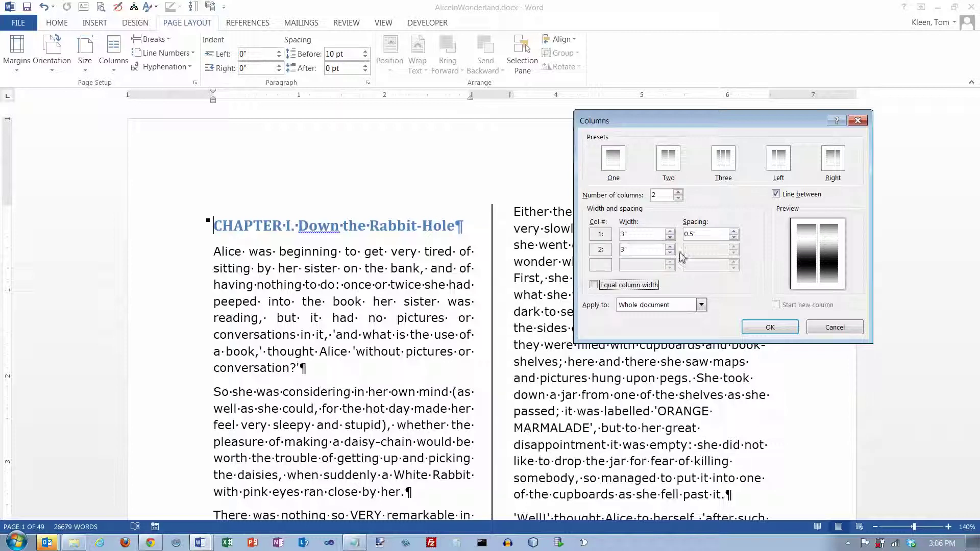
click(595, 285)
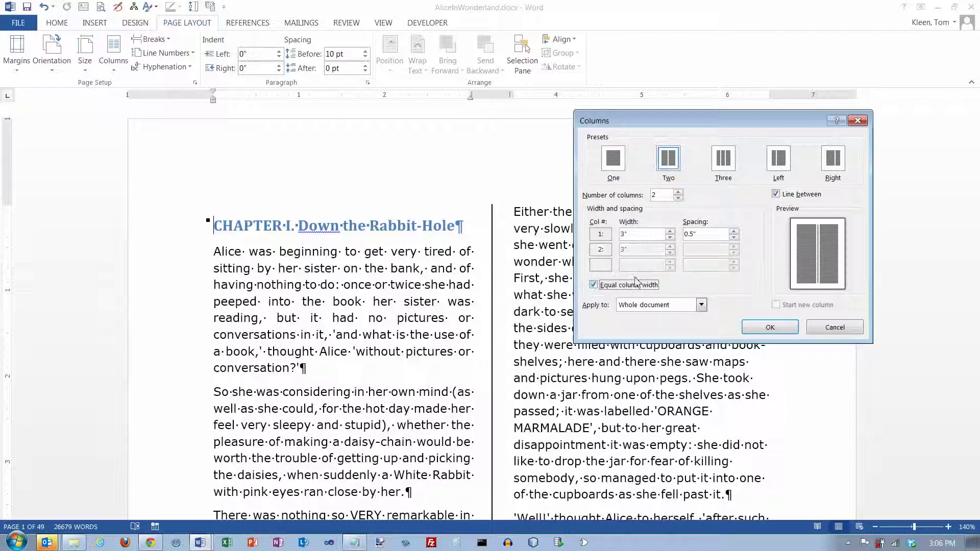
double_click(733, 237)
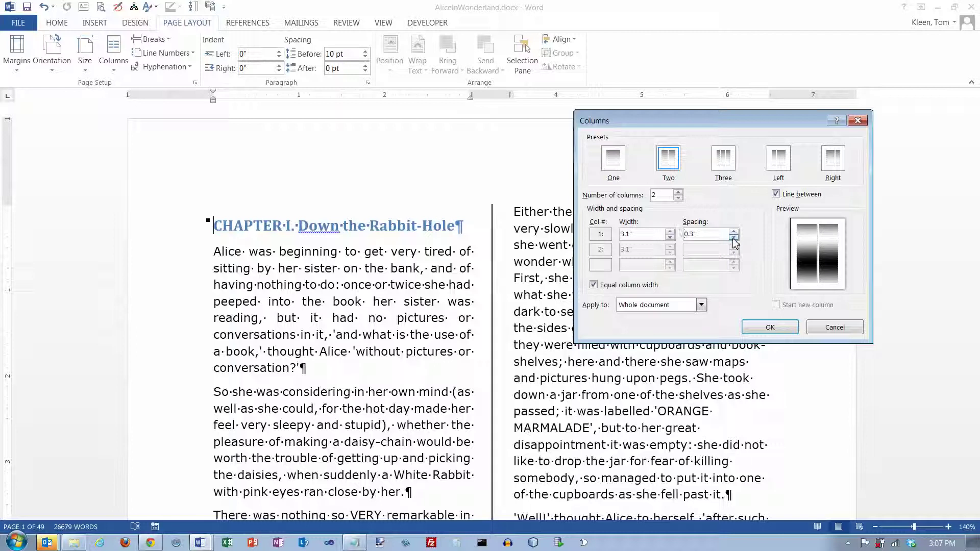
click(733, 237)
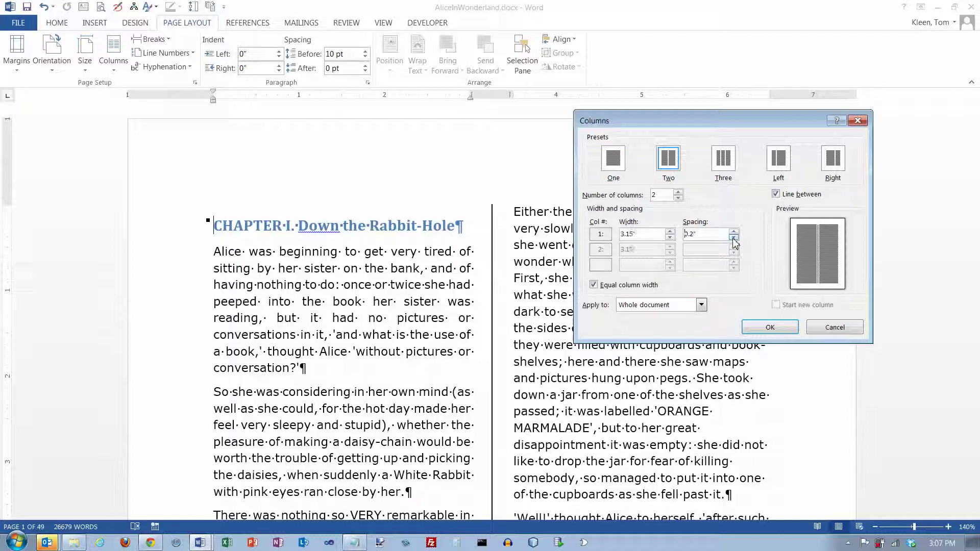
click(756, 328)
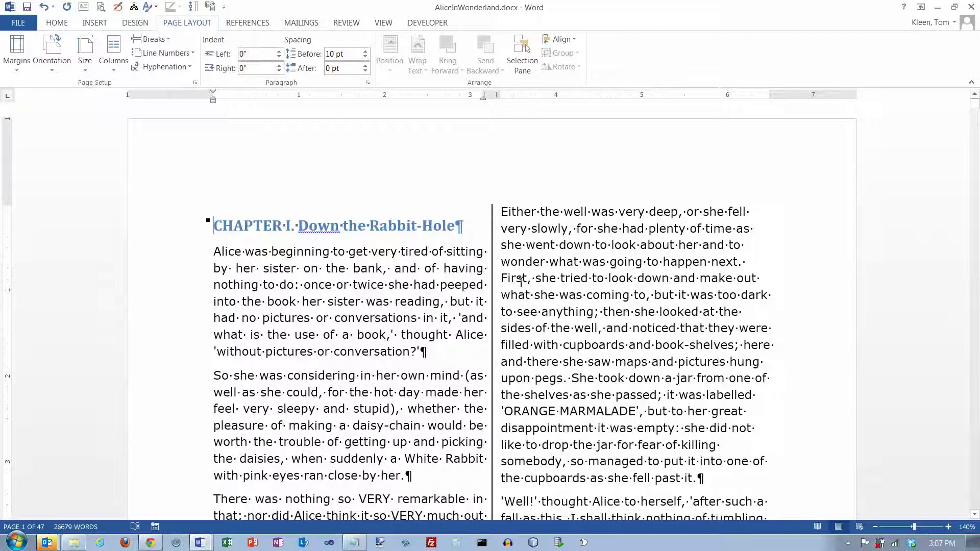
click(113, 56)
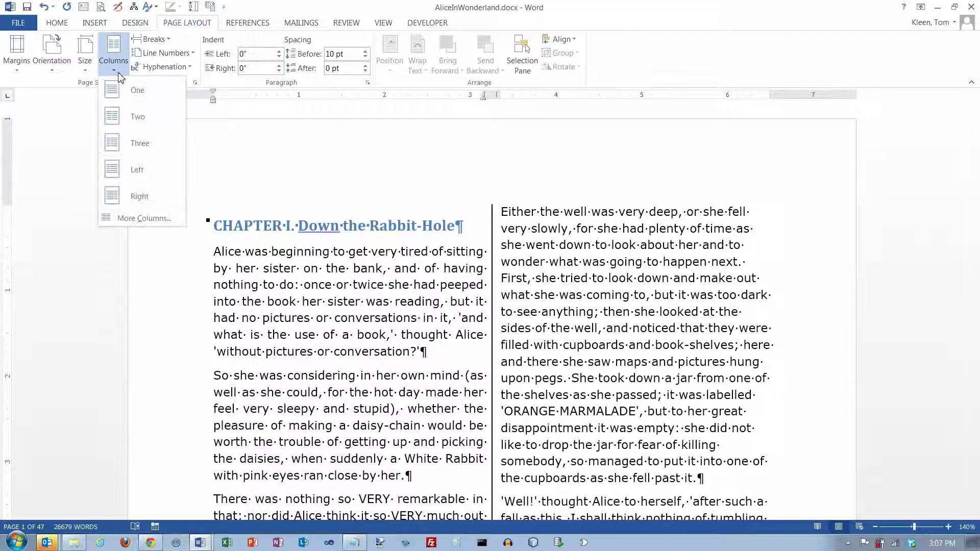
click(148, 199)
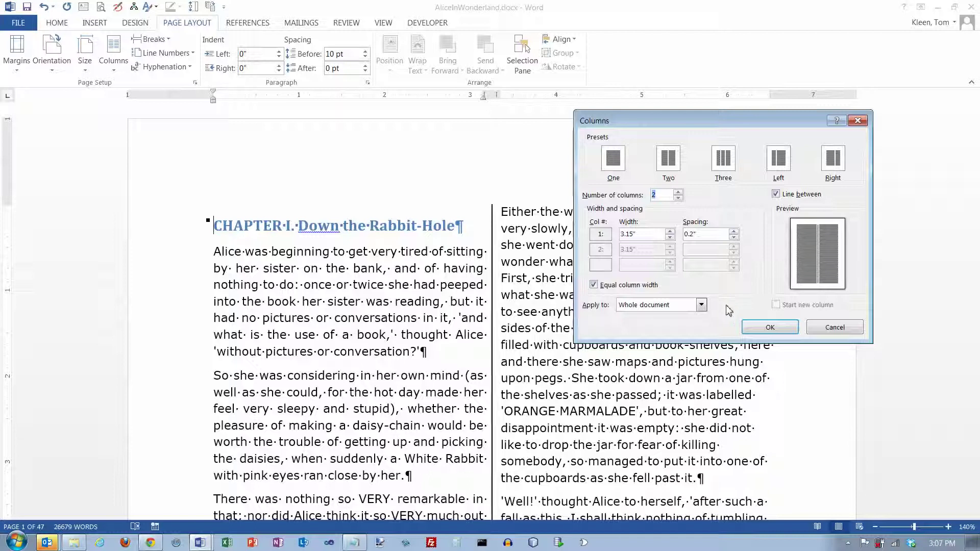
click(823, 331)
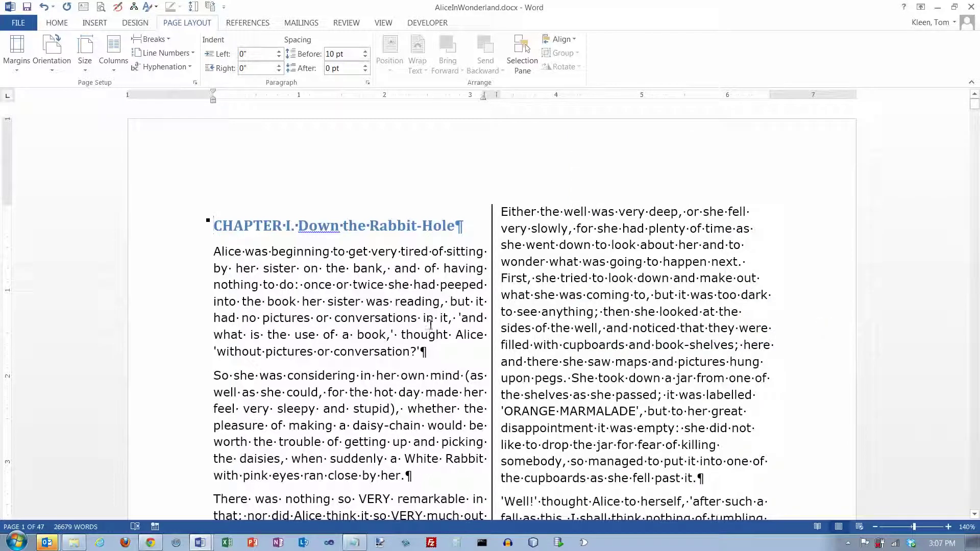
Switch the document to the One column layout and scroll down to page 3
click(113, 74)
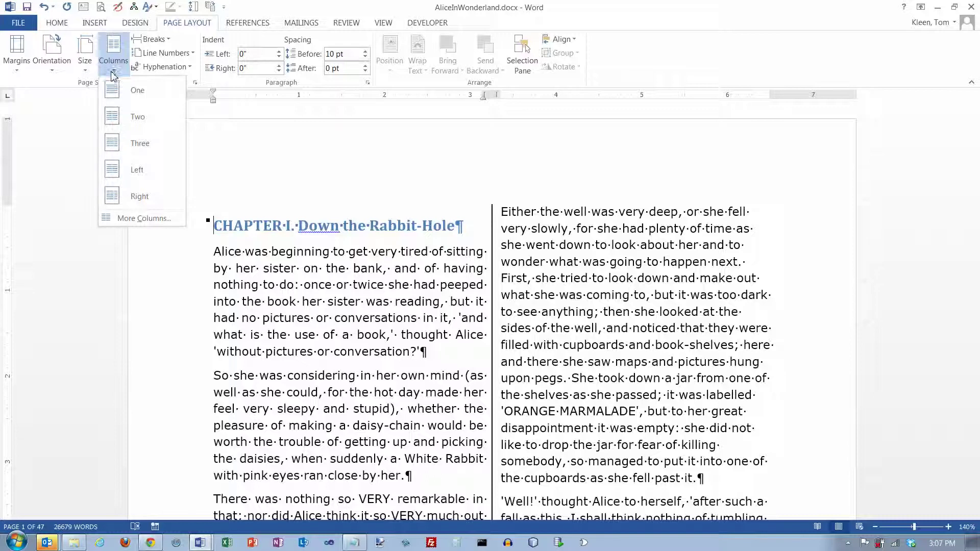
click(134, 98)
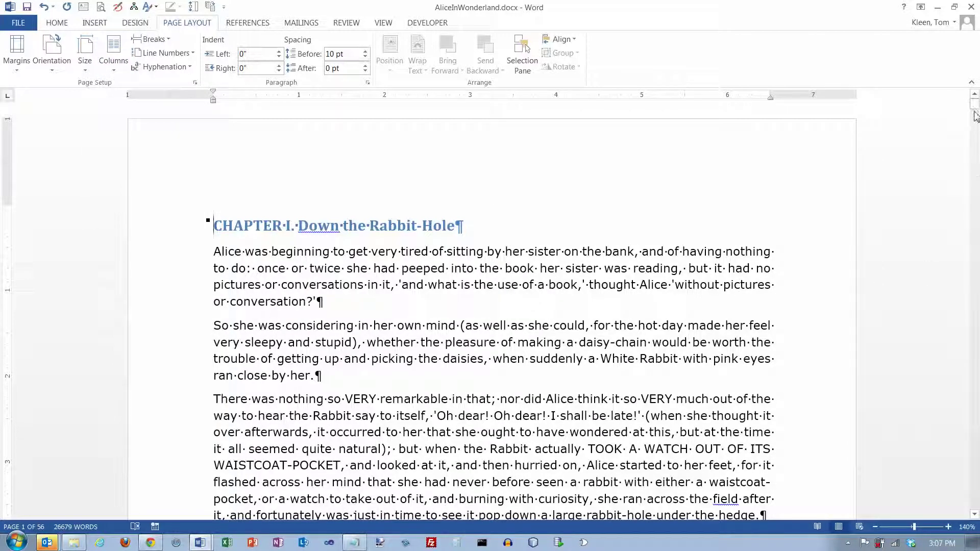
drag(974, 110, 976, 132)
Scroll down to the CHAPTER III, A Caucus-Race and a Long Tale heading
scroll(976, 262, down, 20)
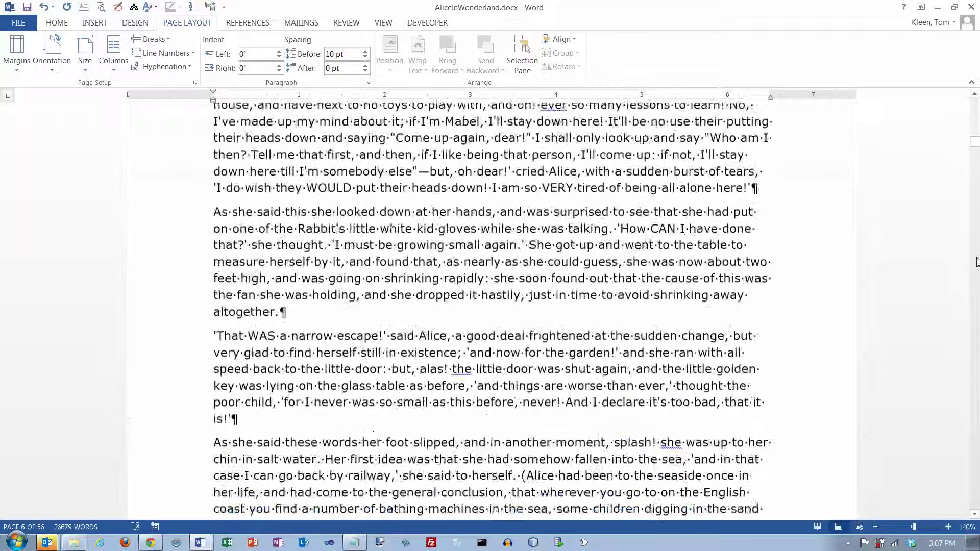
scroll(975, 262, down, 8)
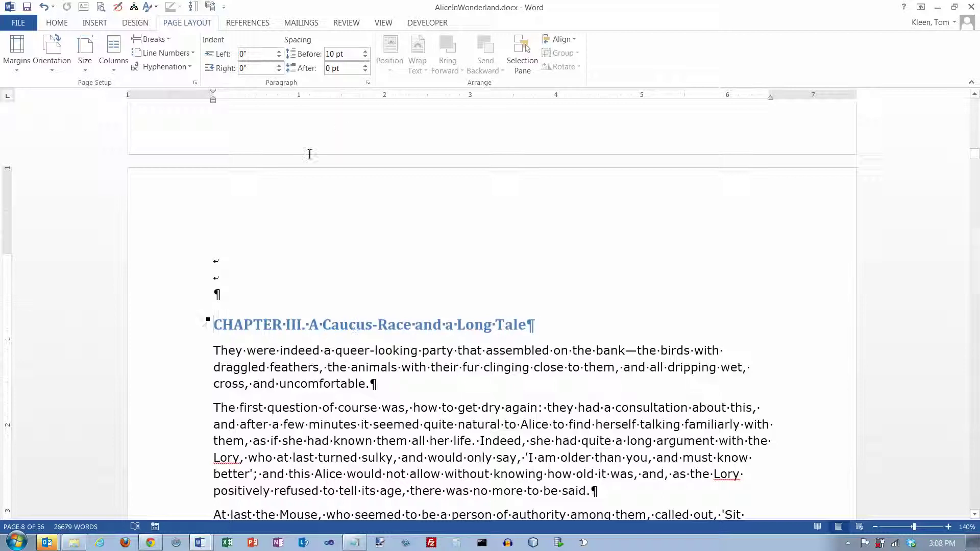
Apply two lined columns with Apply to: This point forward, starting at Chapter III
click(115, 71)
click(136, 218)
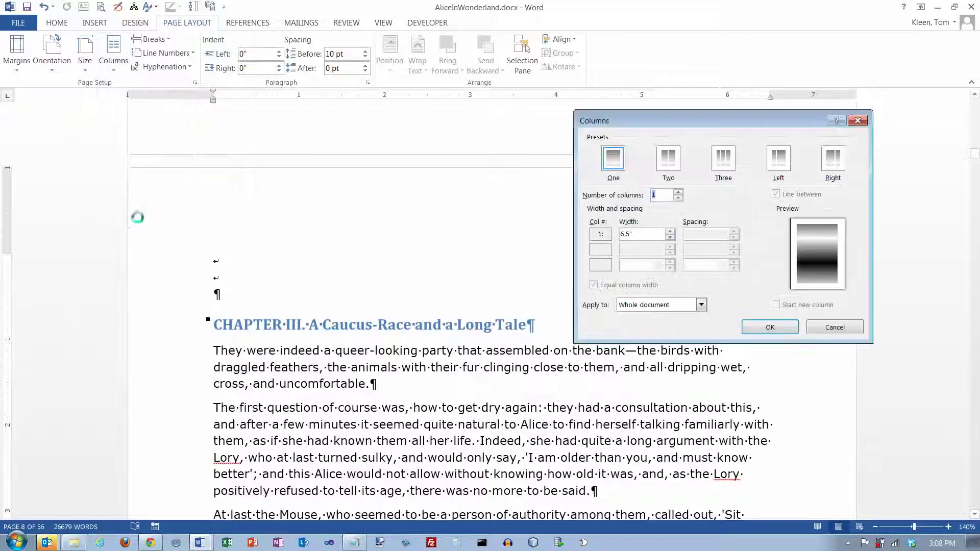
click(668, 158)
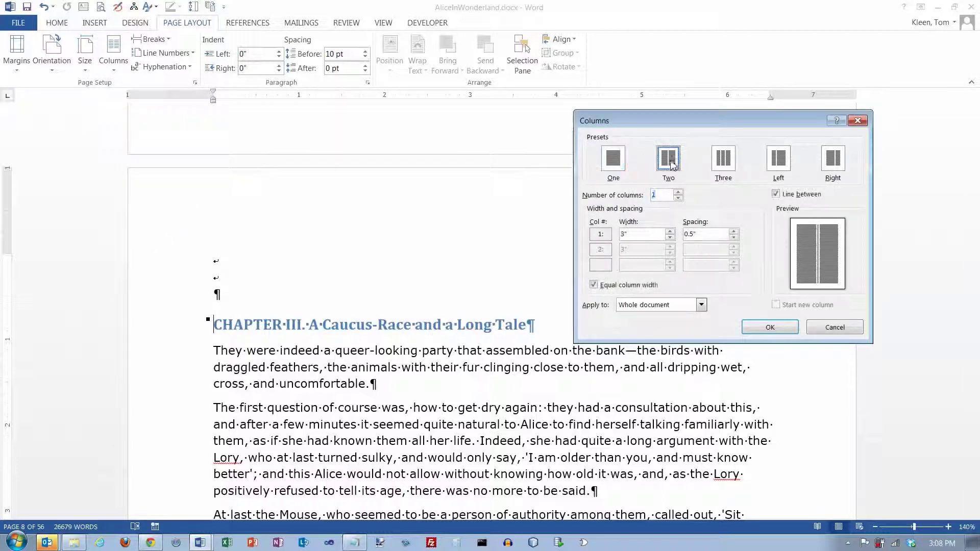
click(702, 305)
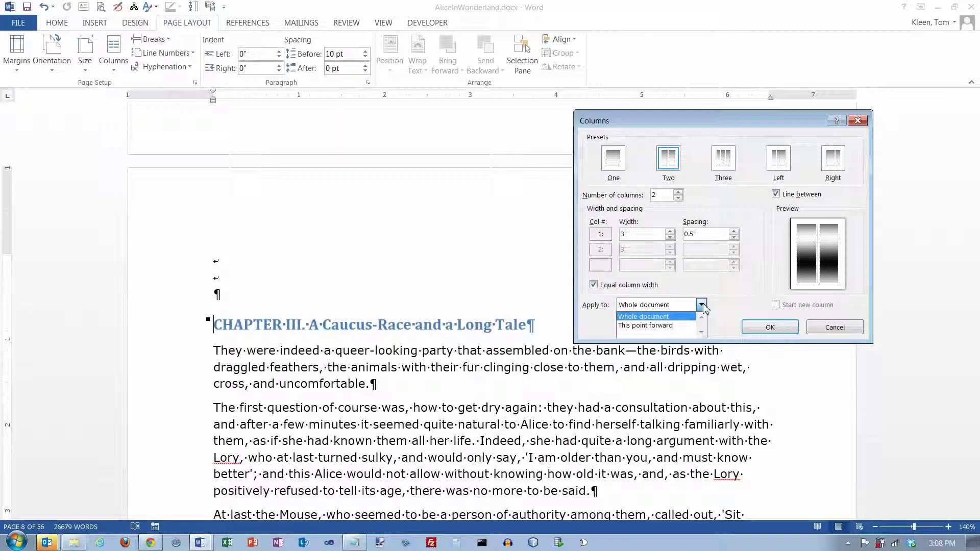
click(668, 328)
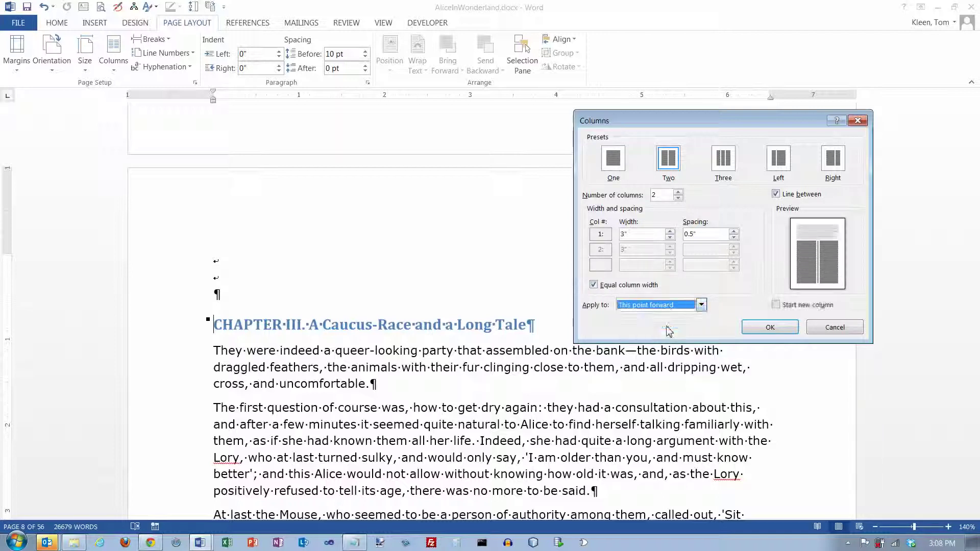
click(770, 328)
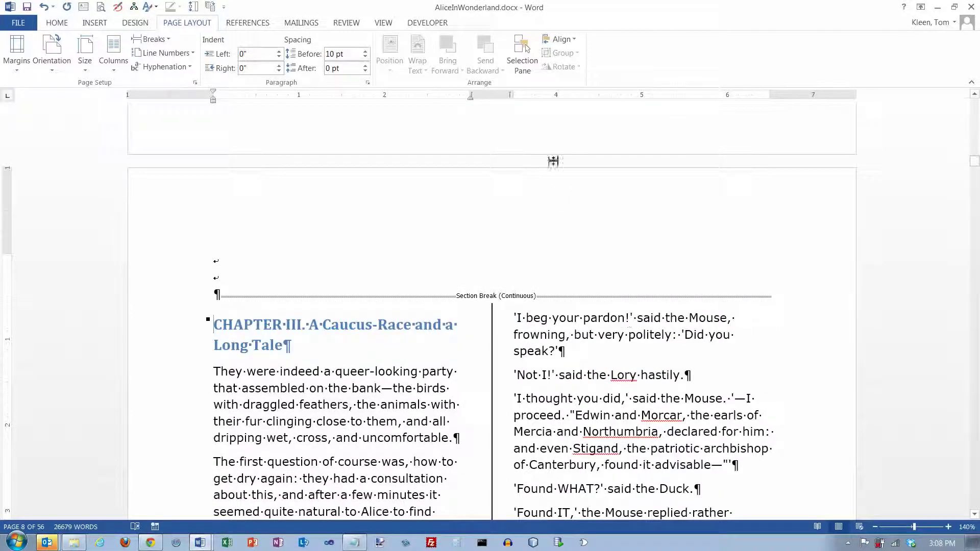
Zoom out to 20% to show page 8, where the two-column layout starts
click(876, 528)
click(875, 527)
click(876, 527)
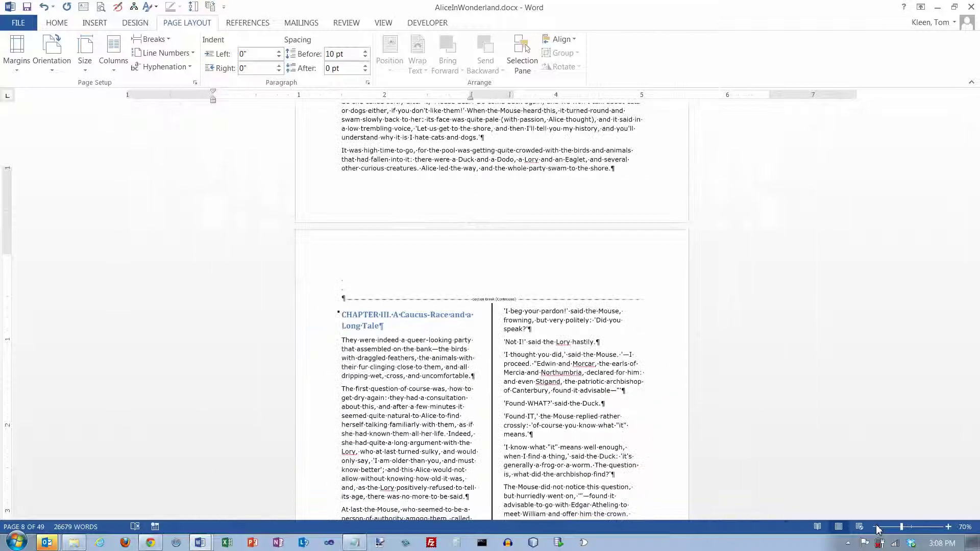
click(875, 528)
click(875, 528)
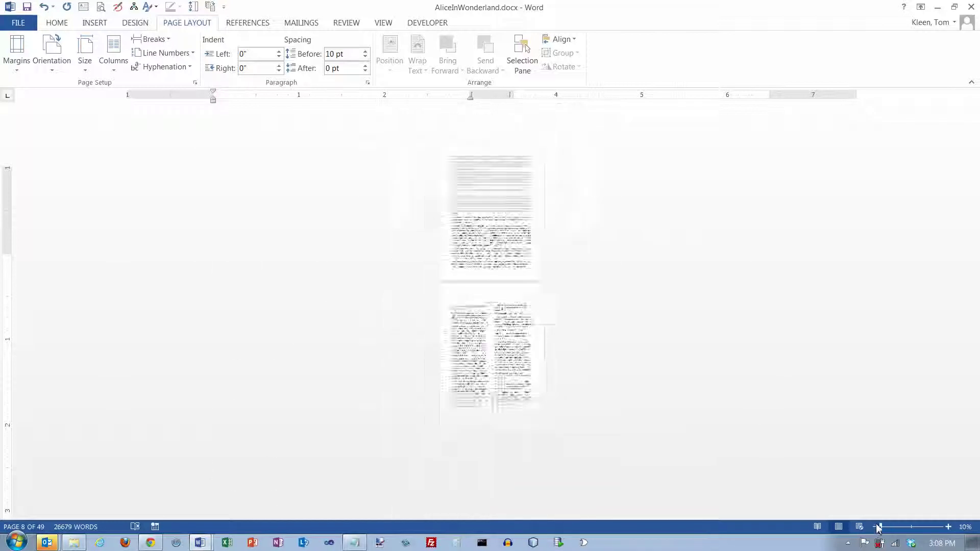
click(948, 526)
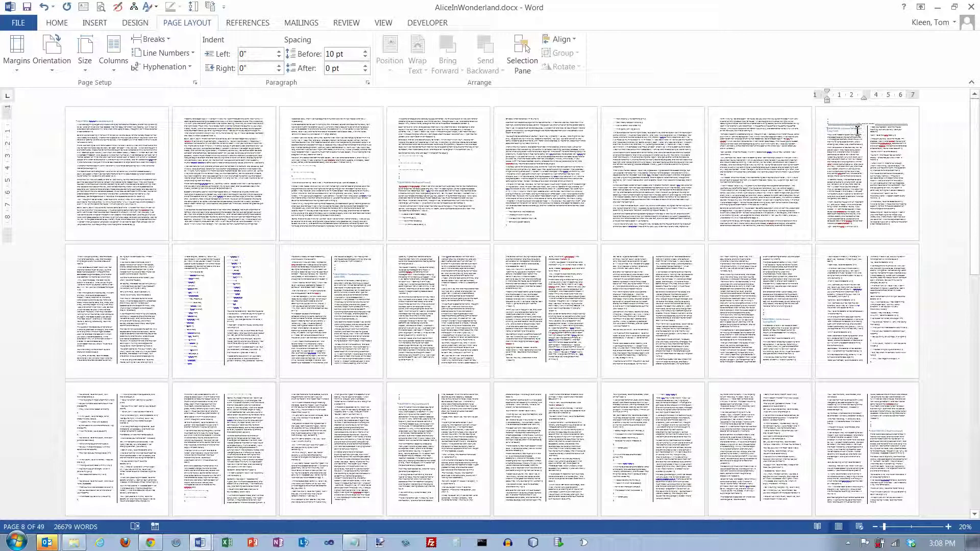
Zoom back in to 110% on the Chapter III page
click(947, 527)
click(948, 527)
click(947, 528)
click(947, 528)
click(948, 527)
click(948, 527)
click(948, 527)
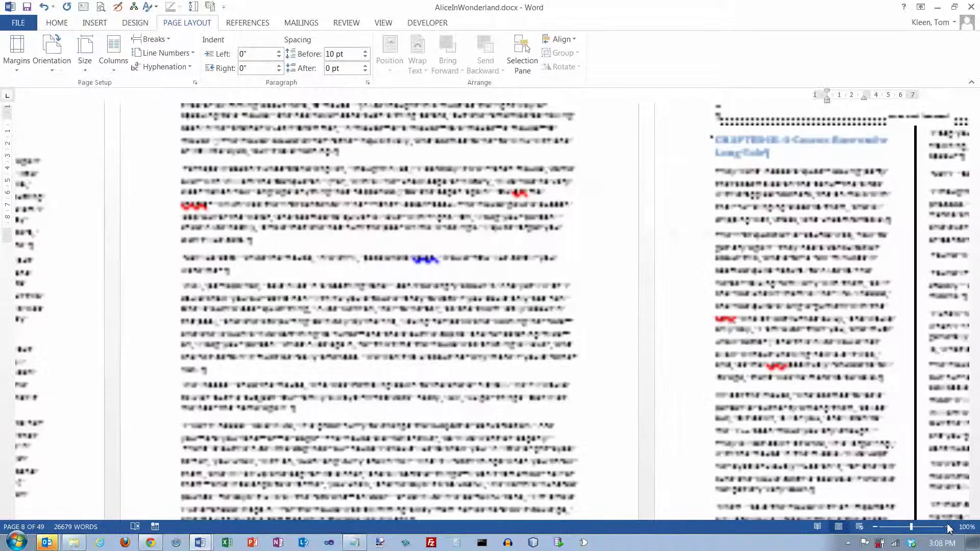
click(948, 527)
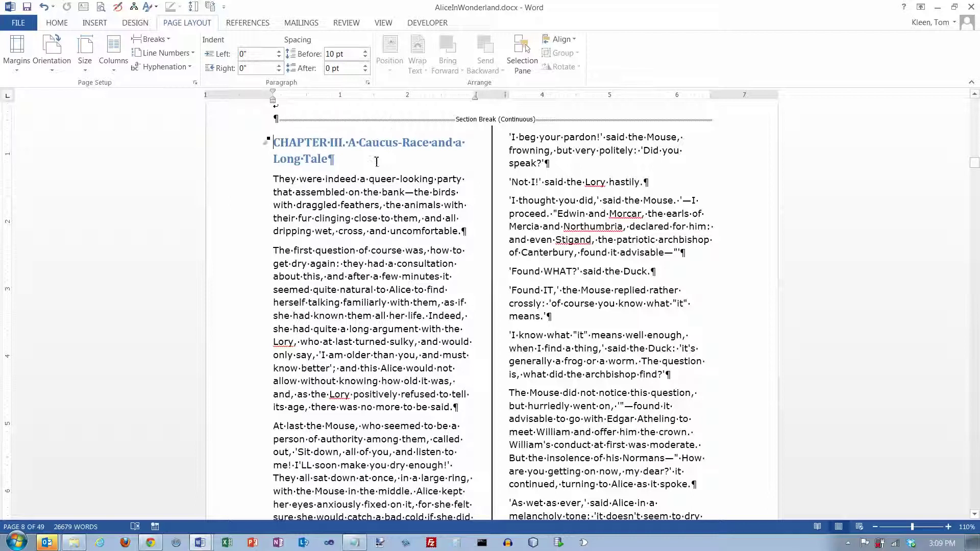
Inspect the continuous section break and place the cursor in the text before Chapter III
click(280, 120)
click(348, 177)
scroll(347, 177, up, 8)
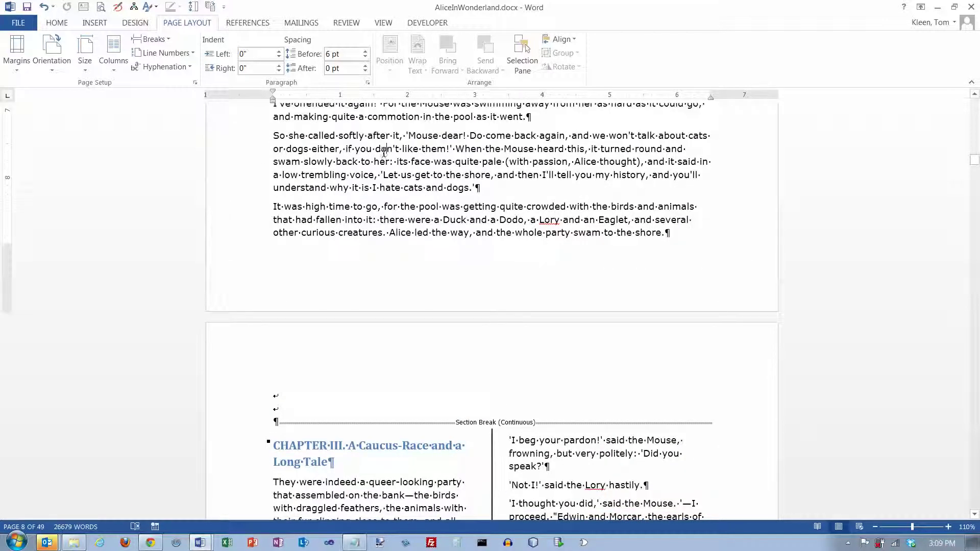
scroll(384, 153, down, 6)
click(362, 246)
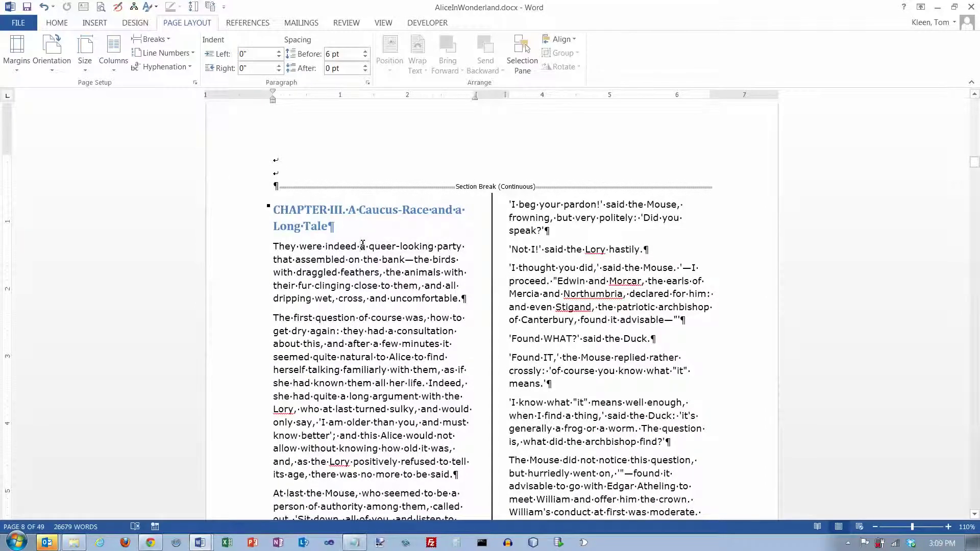
scroll(363, 246, down, 1)
scroll(362, 245, up, 2)
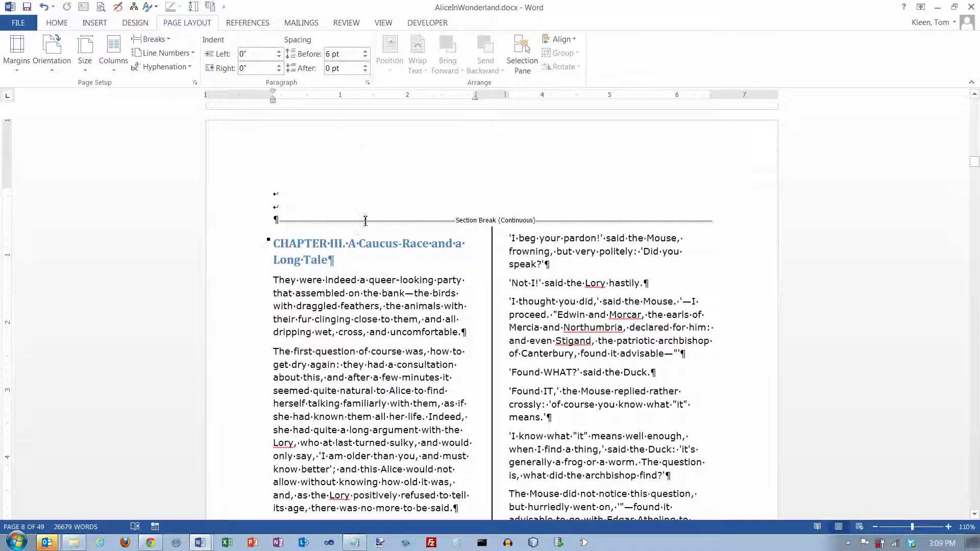
click(278, 219)
scroll(370, 214, up, 3)
click(347, 132)
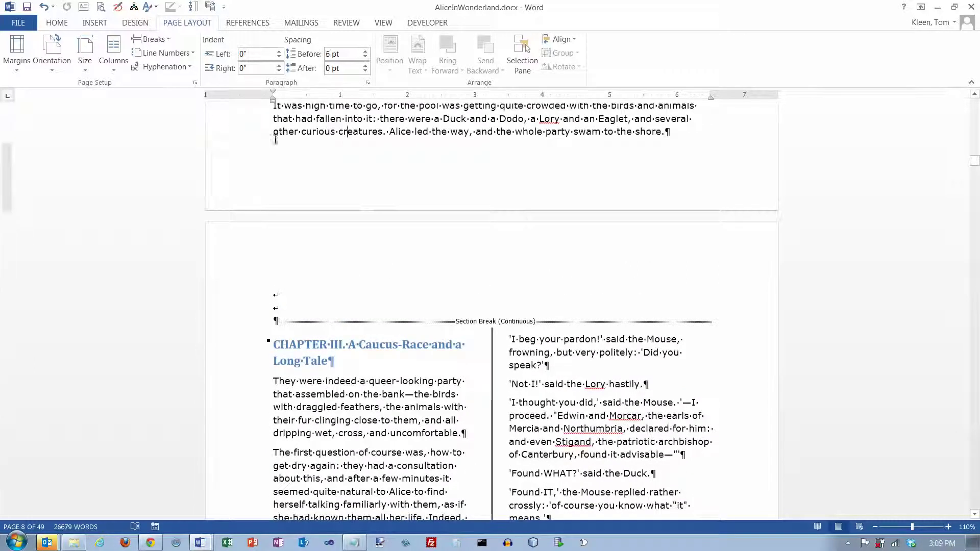
Give the section before Chapter III three columns with lines between, applied to This section only
click(115, 73)
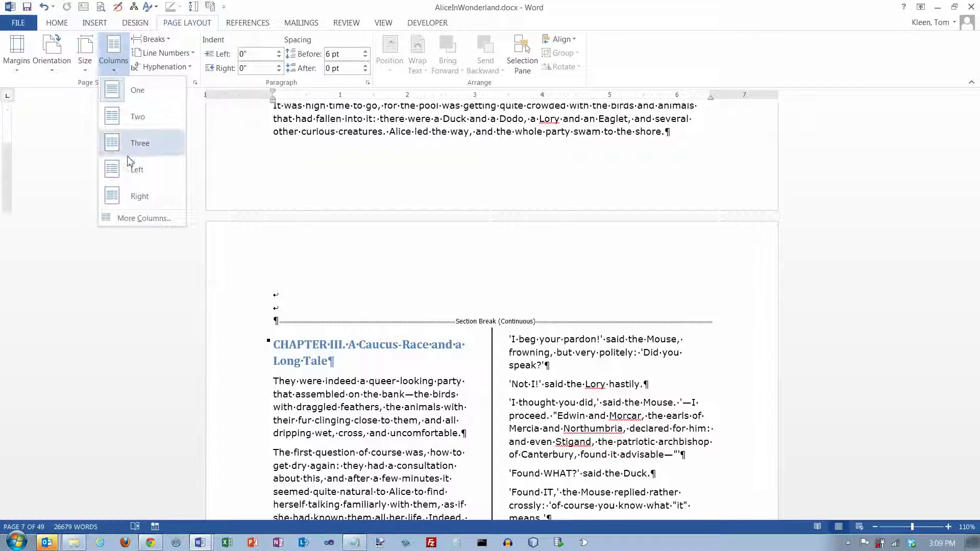
click(138, 218)
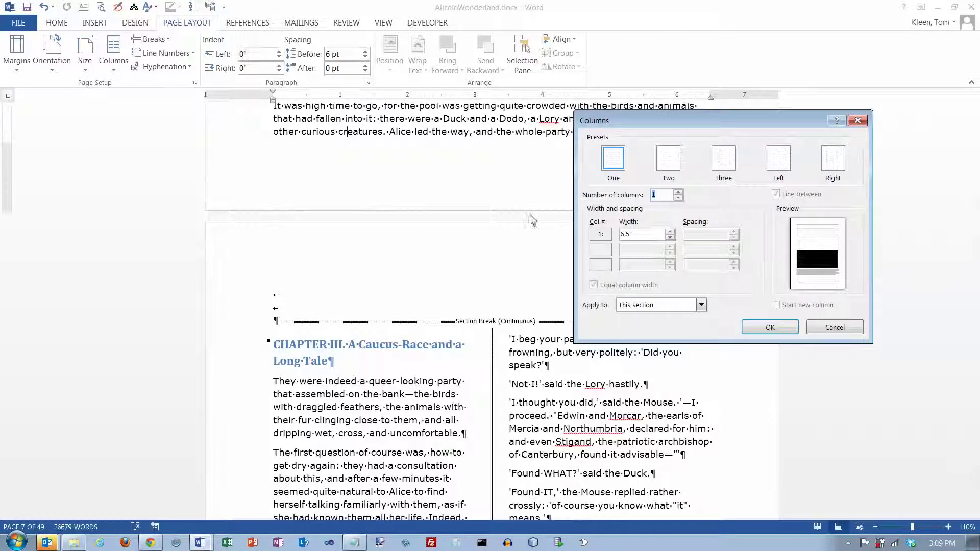
click(723, 162)
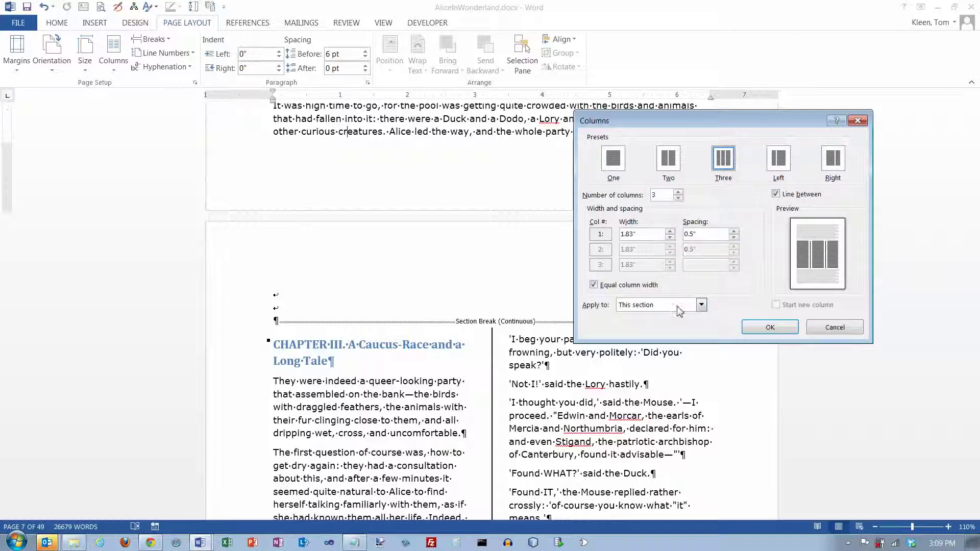
click(703, 305)
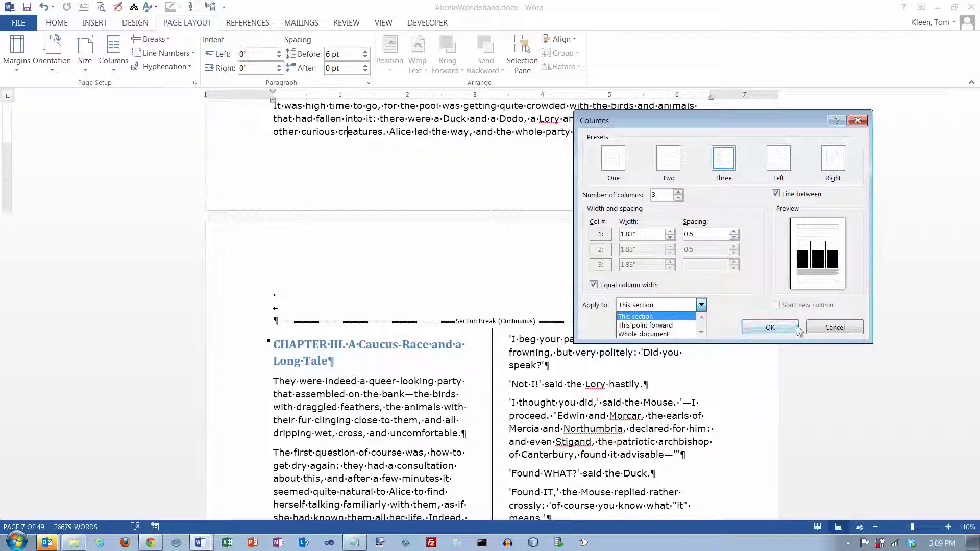
click(786, 328)
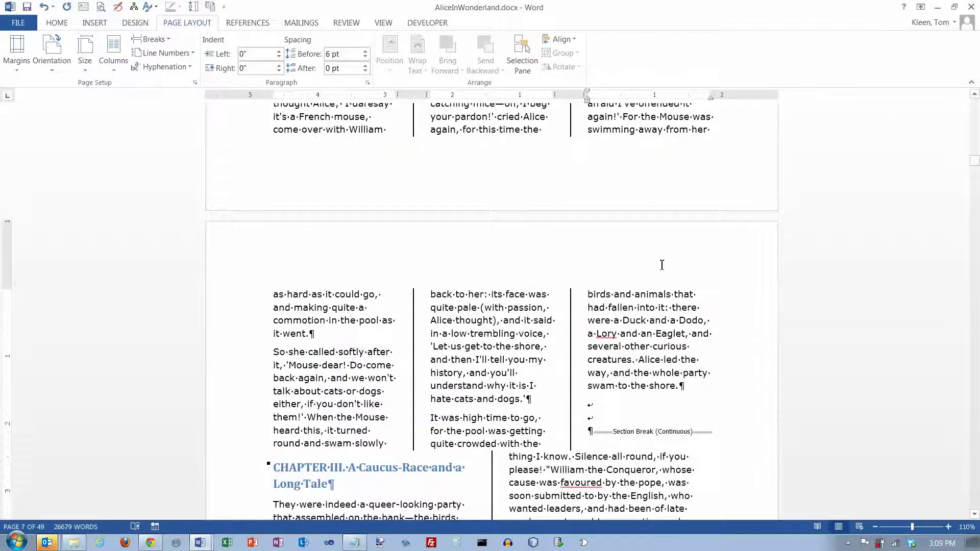
scroll(664, 275, up, 9)
scroll(658, 265, up, 9)
scroll(657, 264, down, 15)
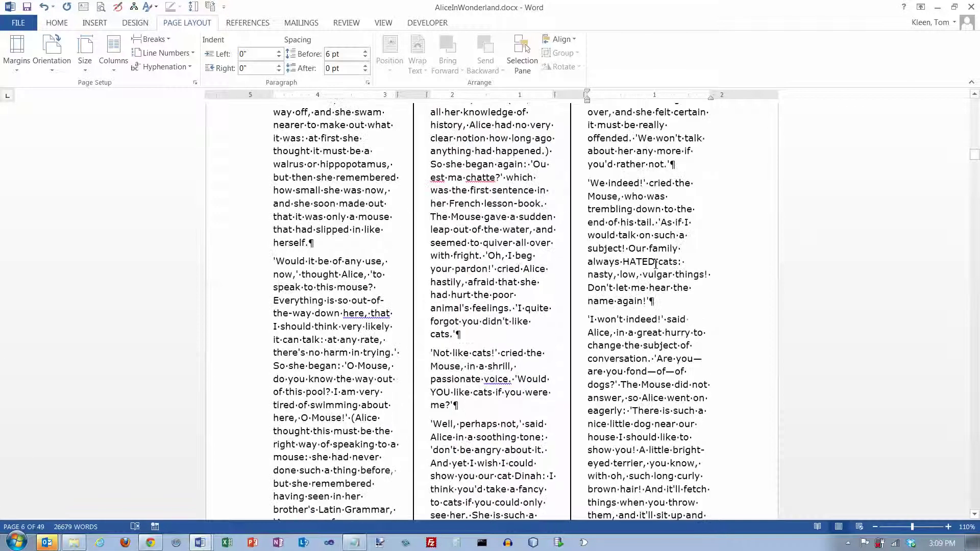
scroll(655, 264, down, 7)
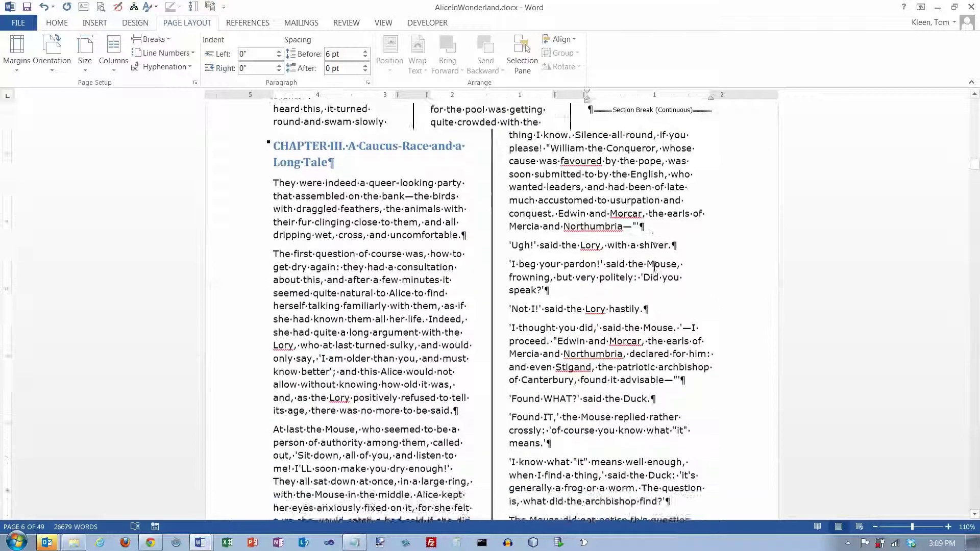
click(591, 263)
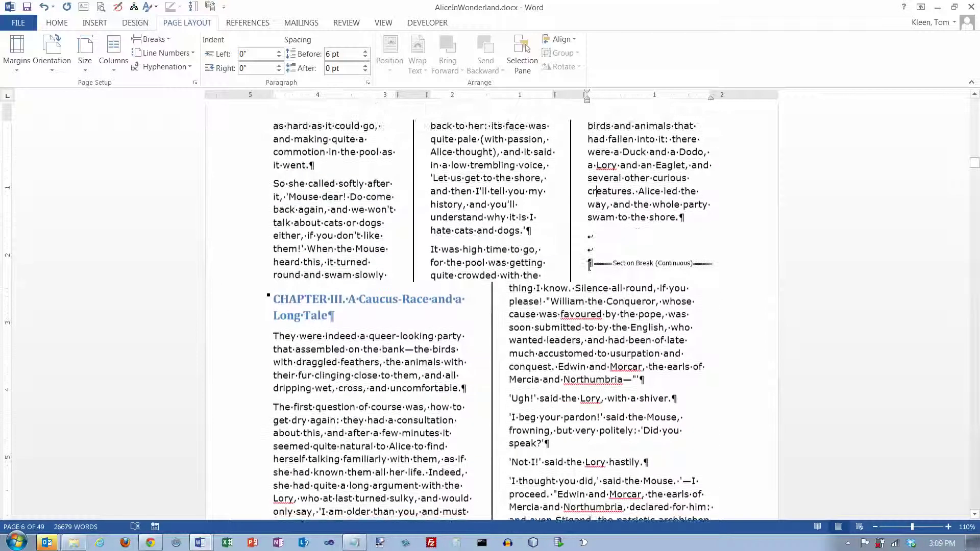
On the Home ribbon, toggle the ¶ Show/Hide formatting marks display
click(66, 22)
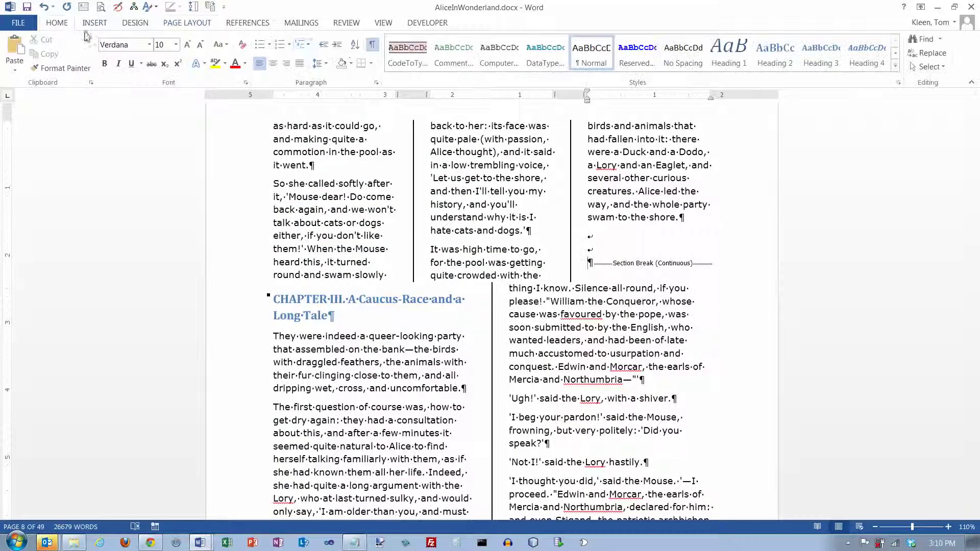
click(372, 47)
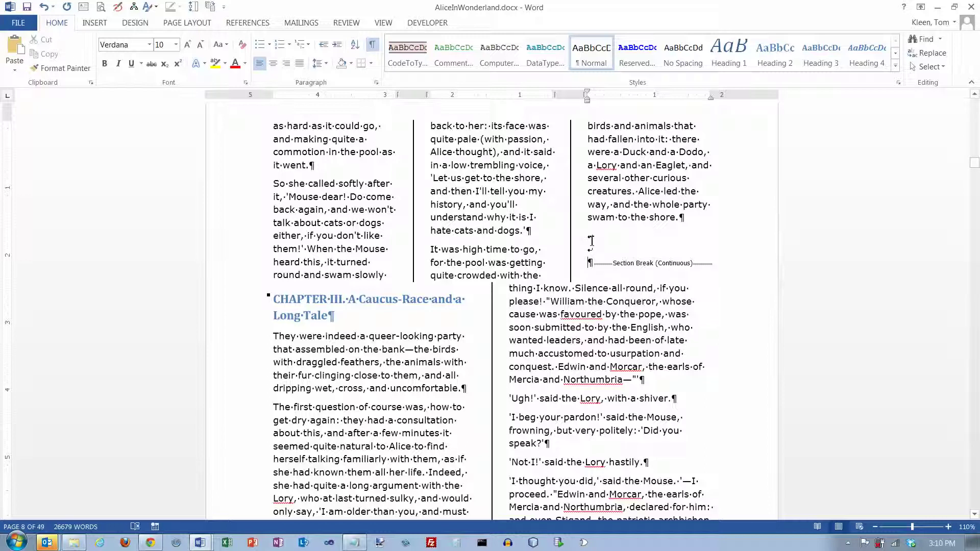